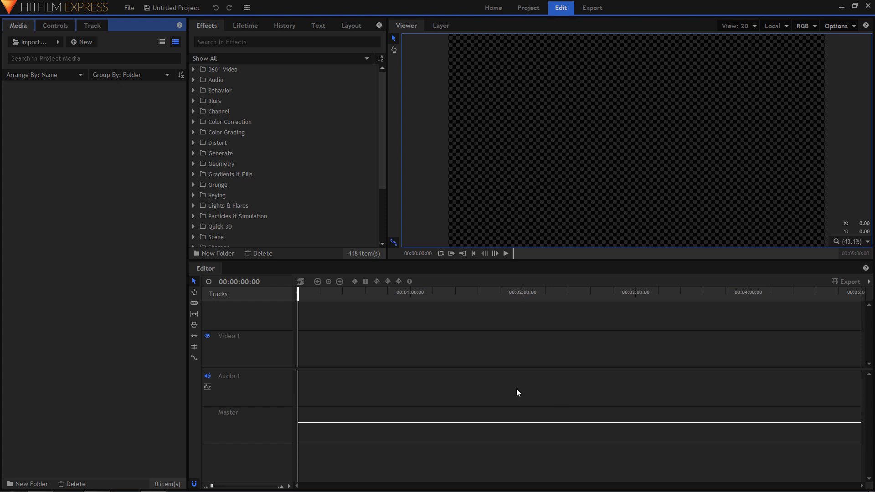
Step: Import the clip 20190125_094526.mp4 from the 81-Vidéo verticale folder into the project media
left_click(40, 483)
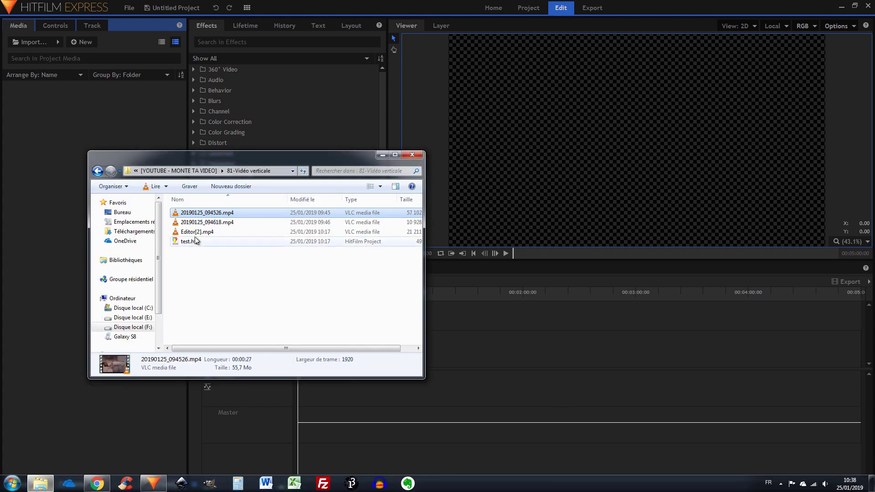
left_click_drag(214, 214, 43, 166)
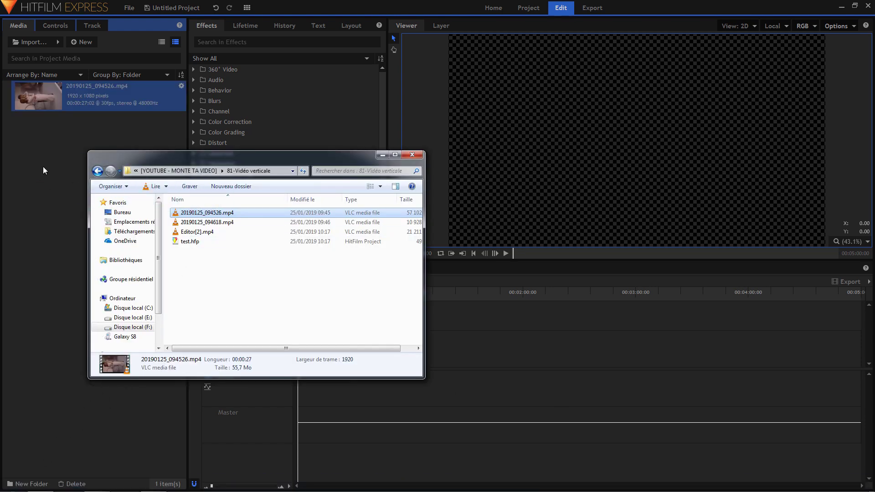
left_click(45, 172)
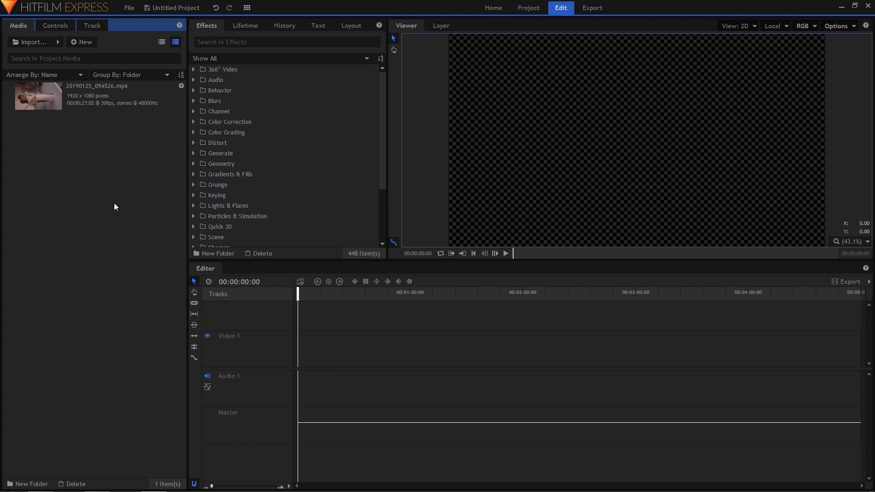
Step: Create a new composite shot with the 1080p Full HD @ 30 fps template and a 30-second duration
right_click(77, 196)
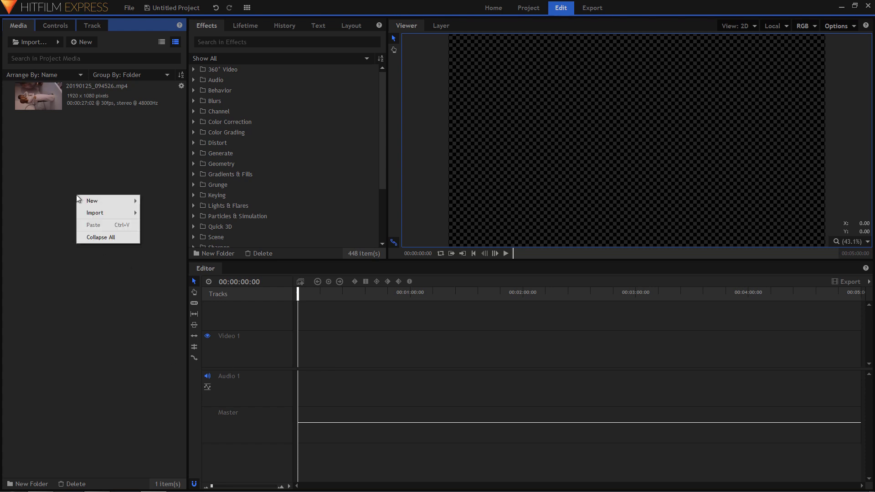
mouse_move(105, 199)
left_click(175, 201)
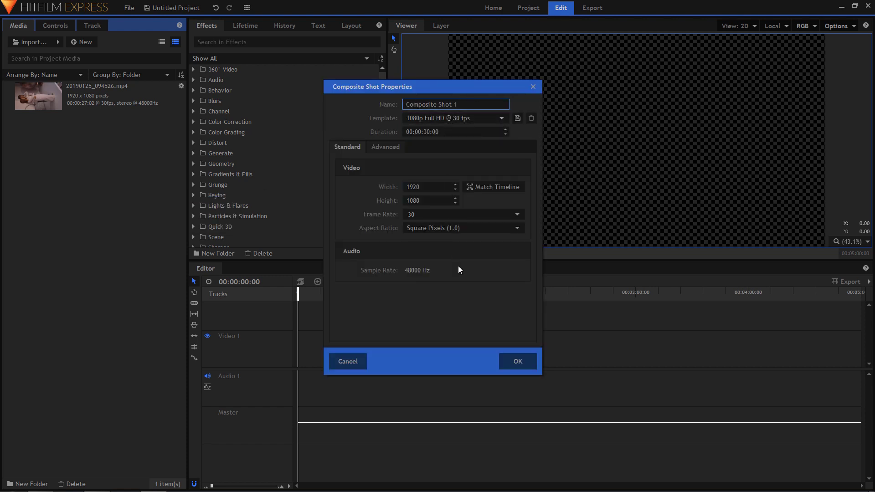
left_click(517, 363)
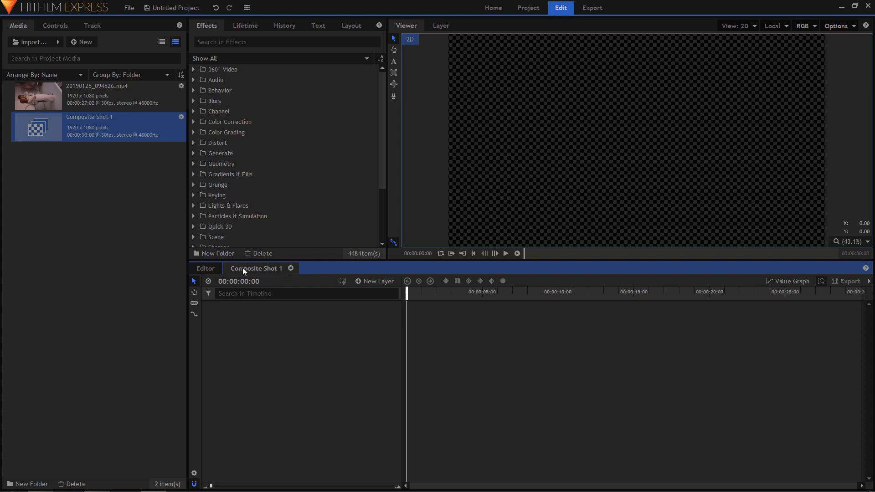
Step: Add the clip 20190125_094526.mp4 as a layer in the composite shot's timeline
left_click(203, 269)
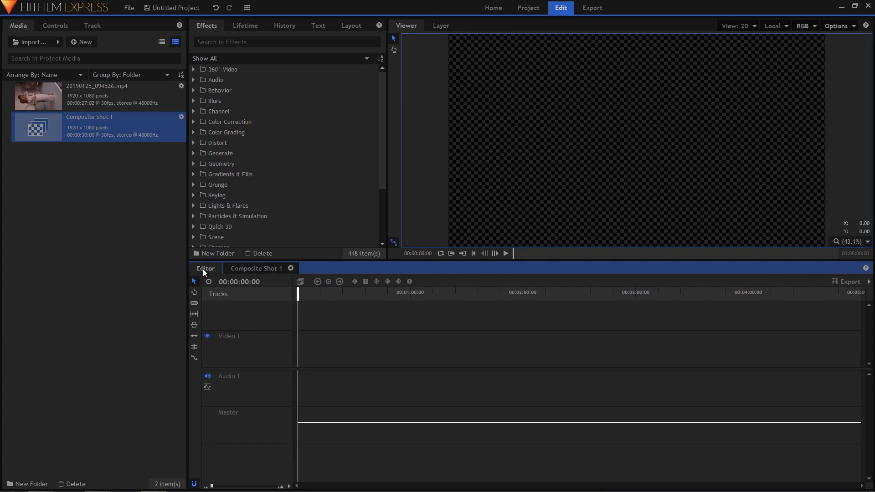
left_click(259, 268)
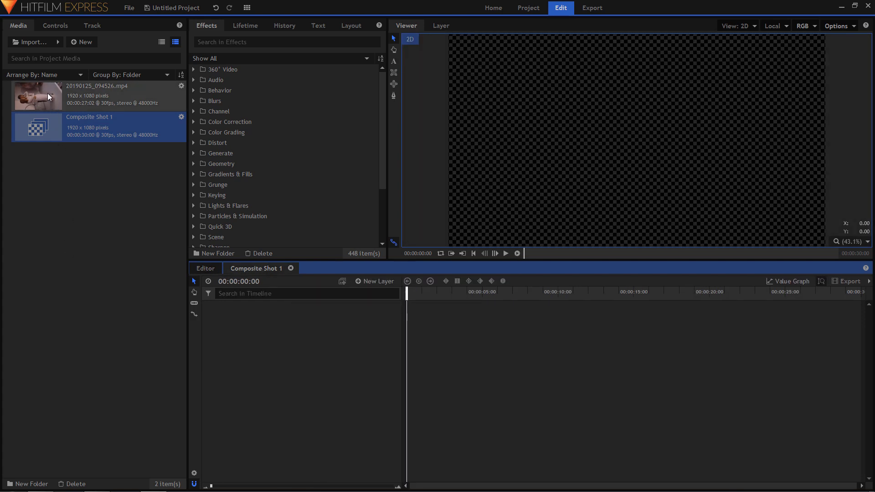
left_click_drag(47, 93, 244, 312)
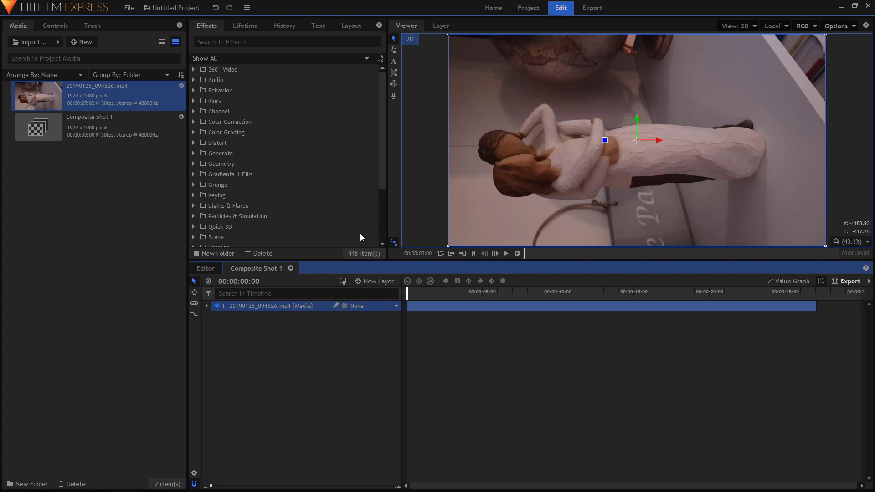
Step: Set the video layer's transform rotation to 90 degrees so the picture stands upright
left_click(206, 305)
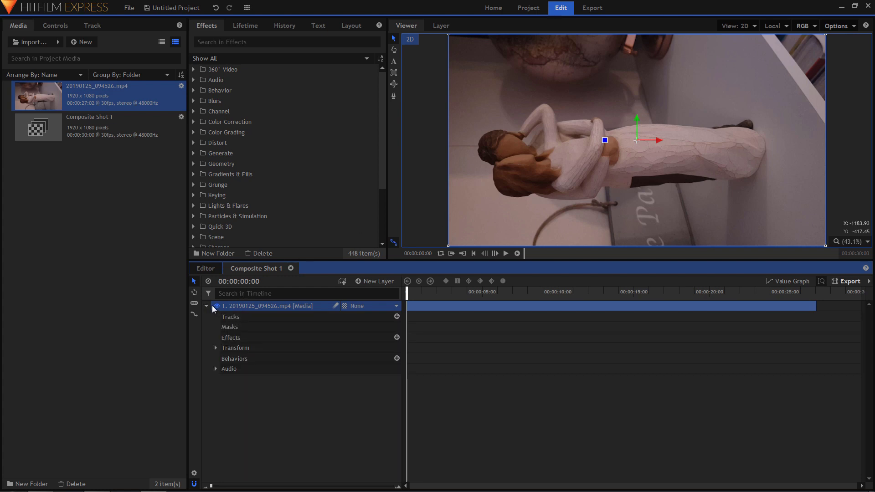
left_click(215, 348)
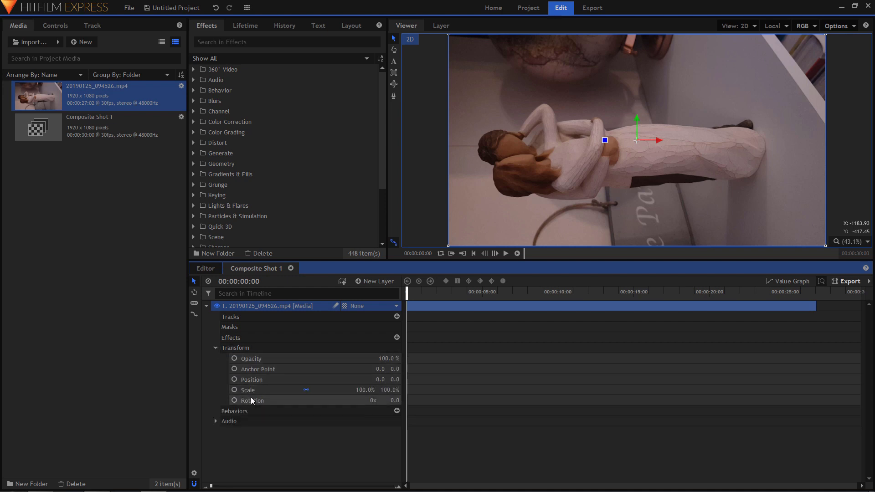
left_click(391, 400)
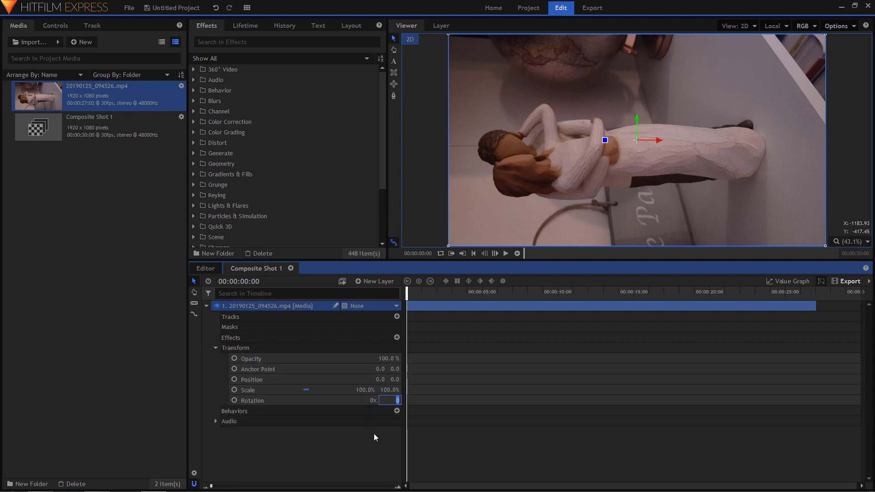
type("90")
key("Return")
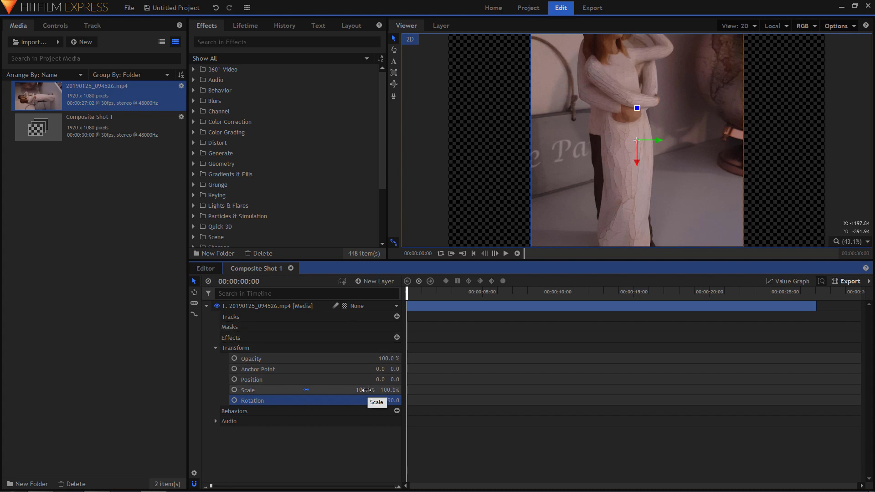
Step: Scale the rotated video layer down to 58% so it fills the frame height, and collapse its properties
left_click_drag(366, 390, 344, 391)
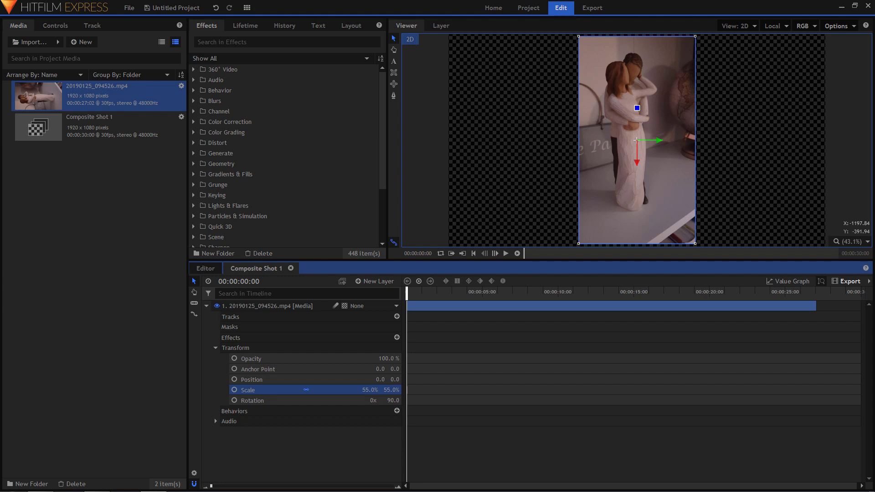
left_click_drag(344, 390, 347, 390)
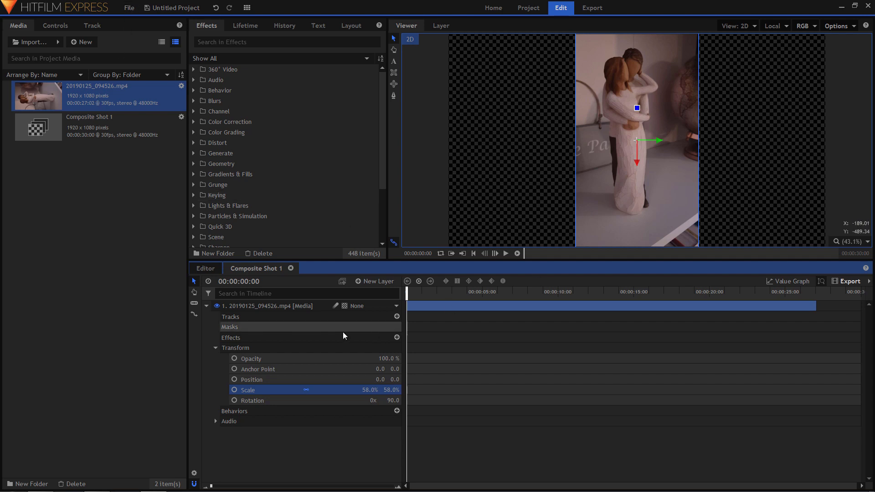
left_click(207, 307)
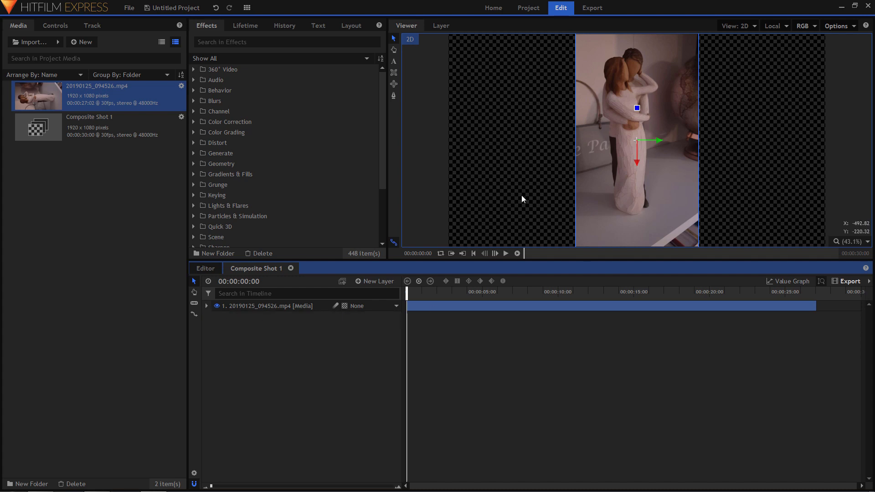
Step: Duplicate the video layer and rename the lower of the two layers "flou"
right_click(256, 308)
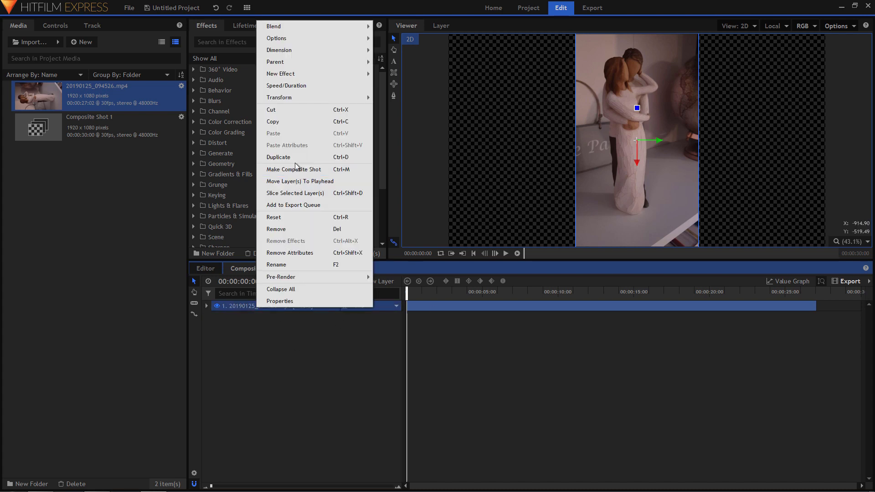
left_click(291, 158)
left_click(274, 316)
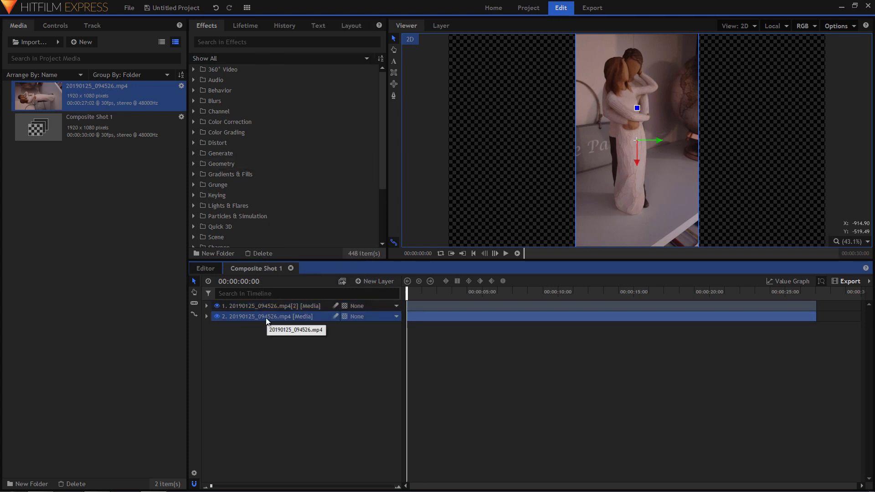
double_click(267, 318)
type("flou")
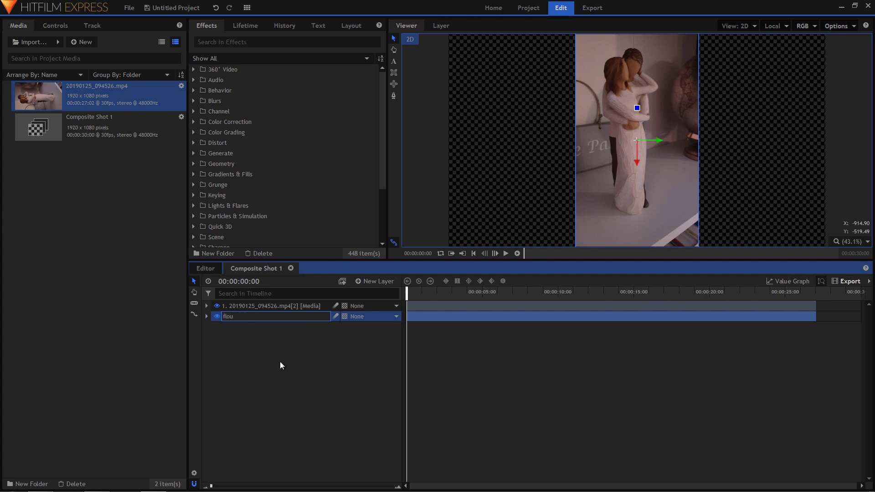
key("Return")
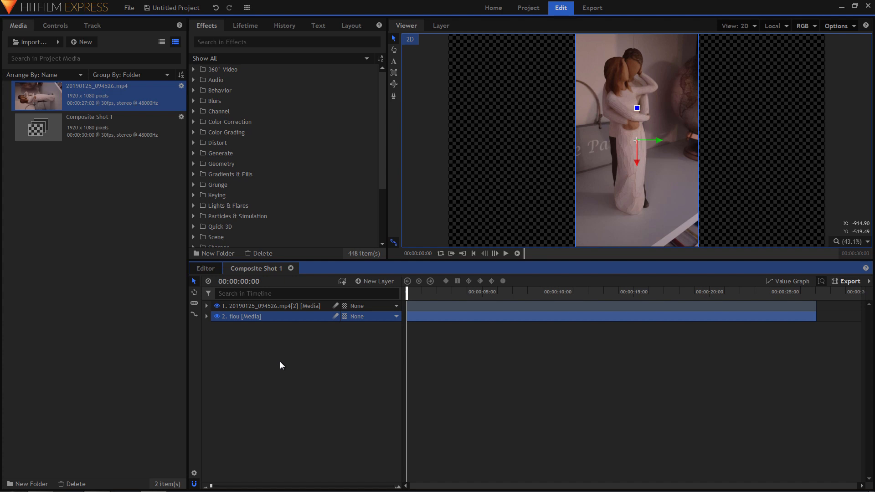
Step: Enlarge the "flou" layer to a scale of 193% so it covers the full frame width
left_click(206, 316)
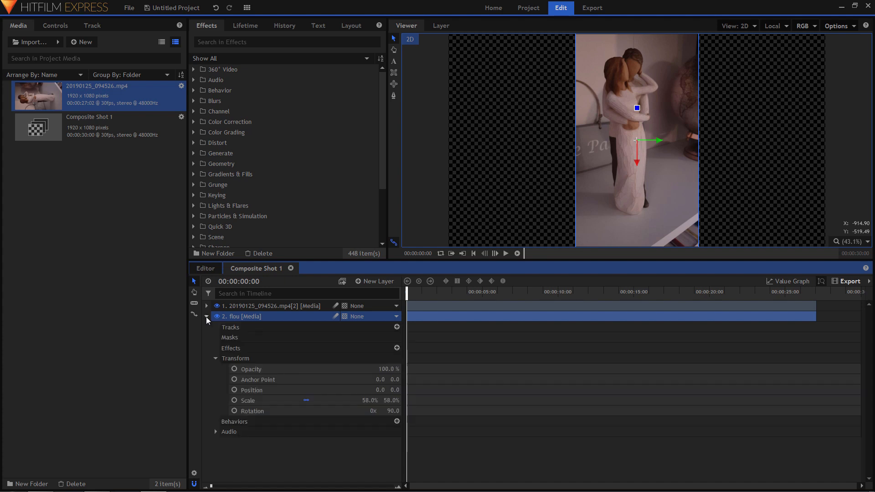
left_click(244, 358)
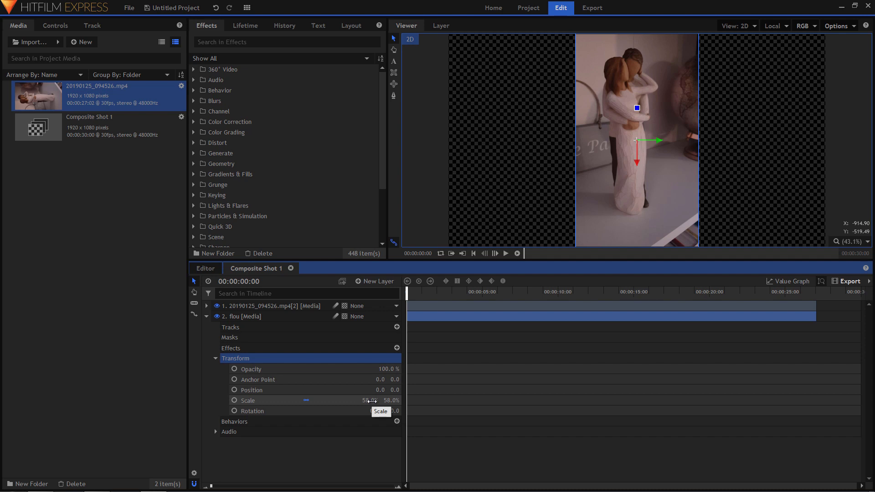
left_click_drag(370, 401, 439, 401)
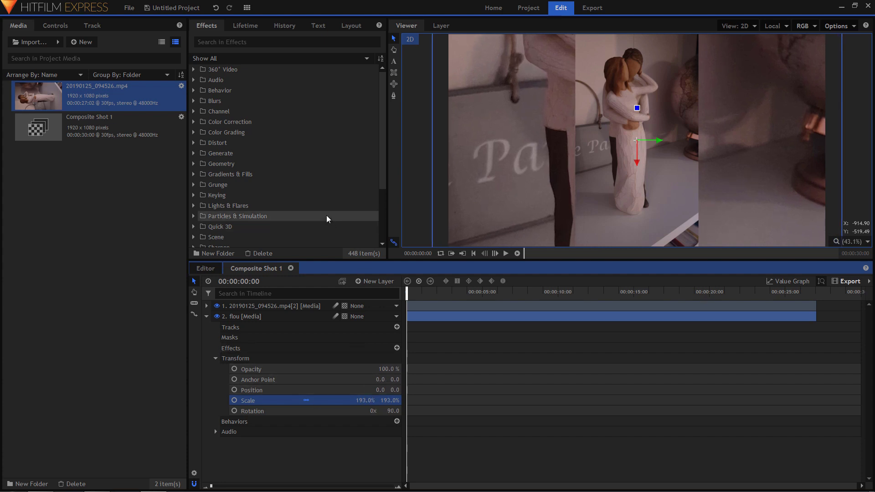
Step: Find the Blur effect by searching the effects for "blur" and apply it to the "flou" layer
left_click(239, 42)
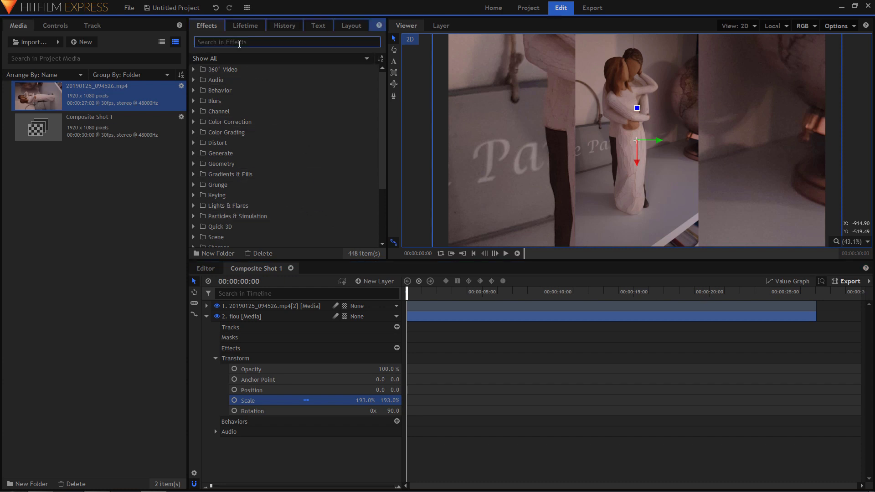
type("blur")
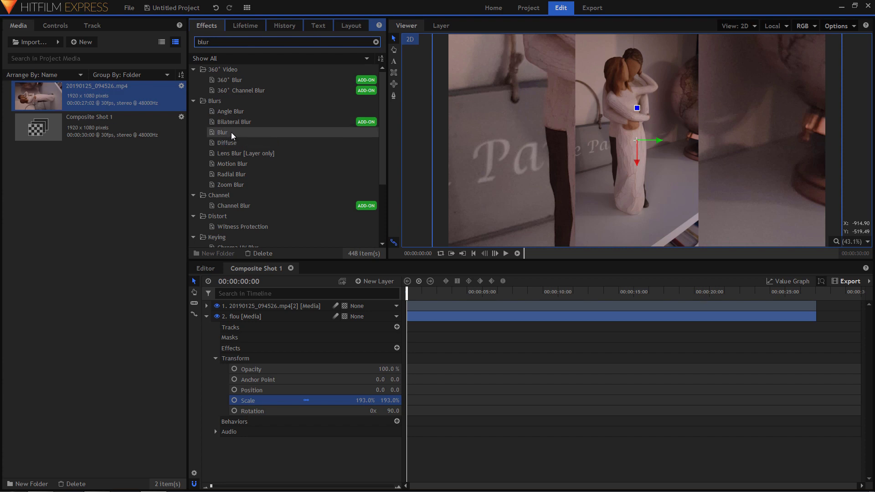
left_click_drag(223, 133, 238, 318)
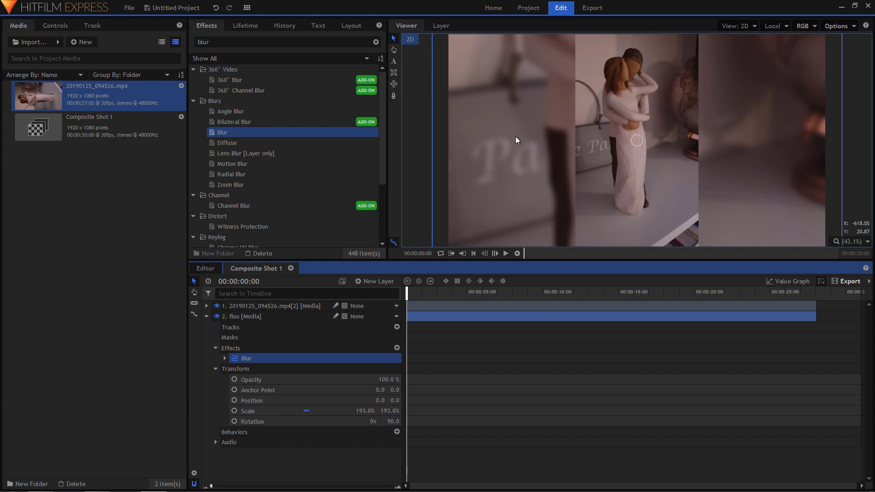
Step: Set the Blur effect's radius to 24.50 px on the "flou" layer and preview the first seconds of the composite
left_click(225, 359)
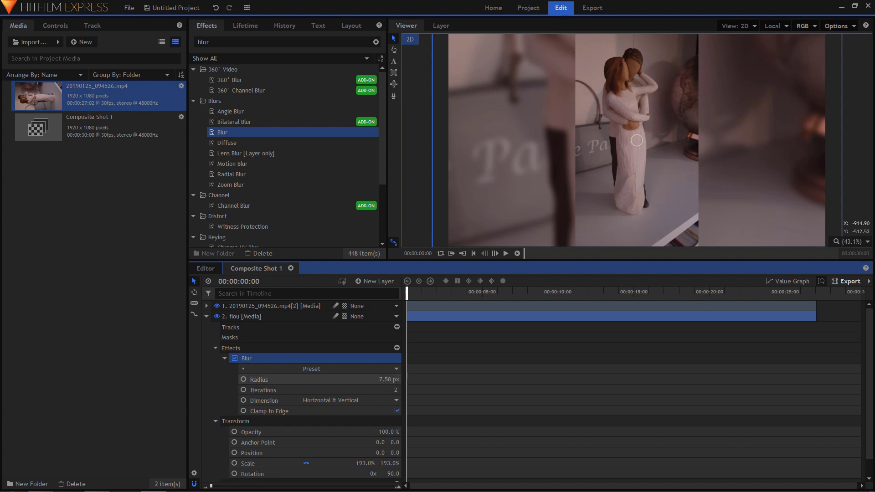
left_click_drag(387, 379, 451, 380)
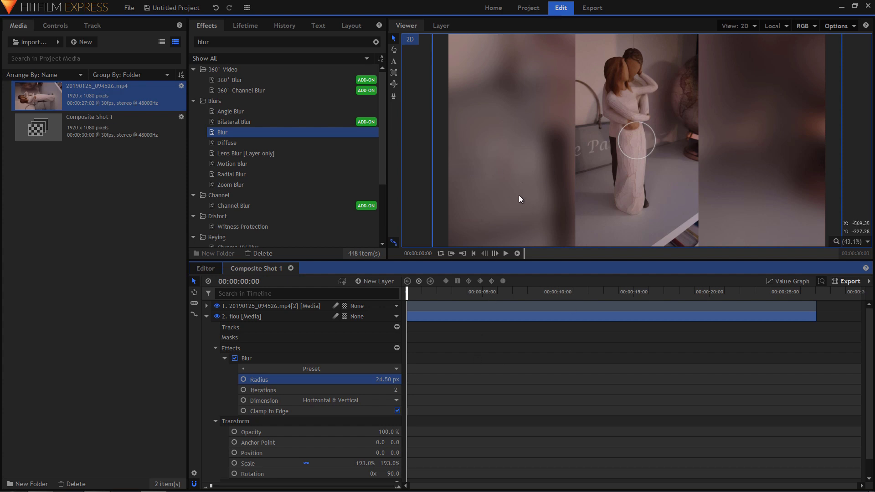
key("space")
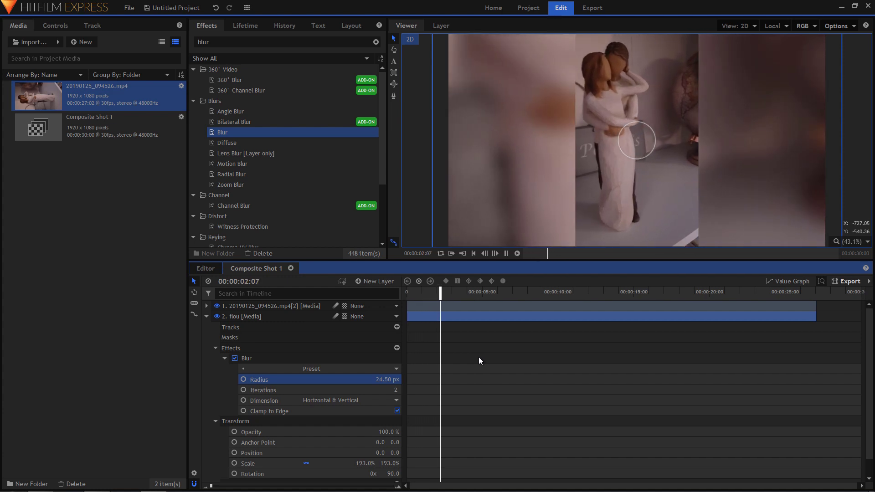
key("space")
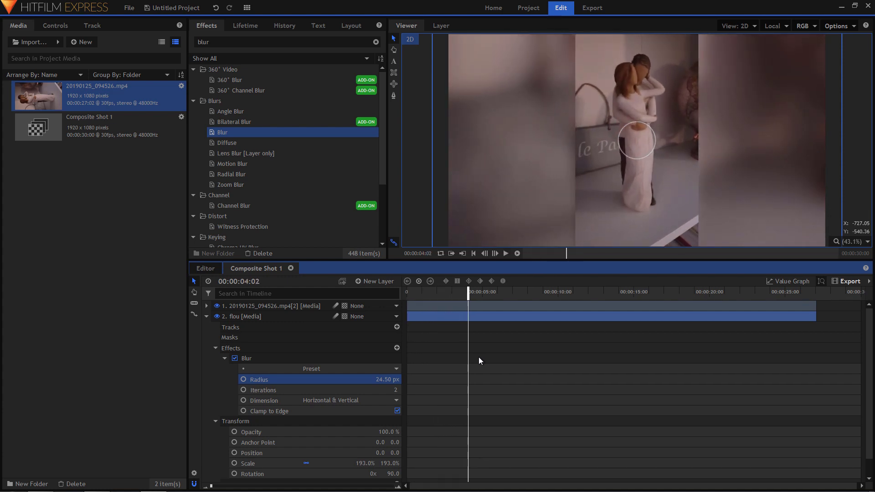